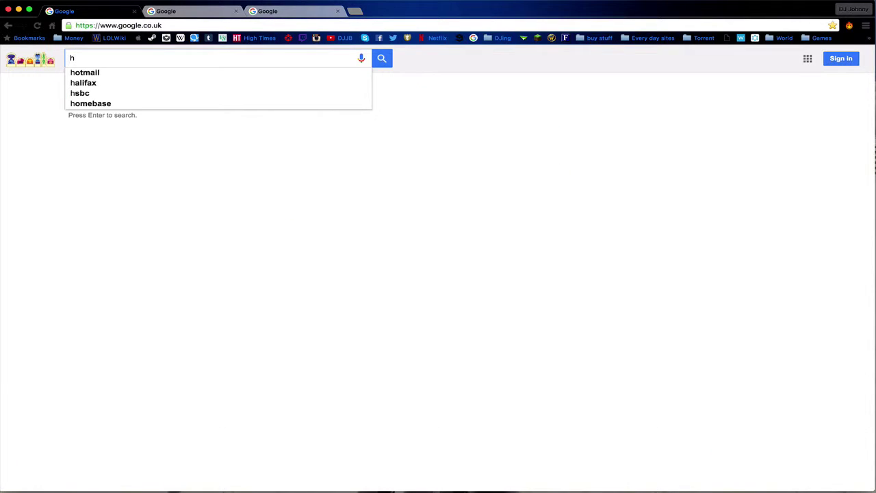
Search Google for 'hotspot shield', correcting the mistyped query first
{"action": "type", "text": "otp"}
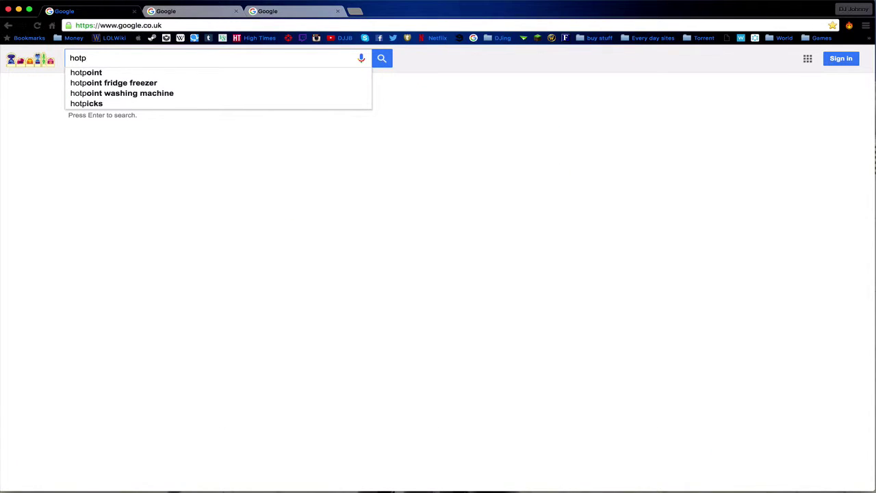
{"action": "type", "text": "ot"}
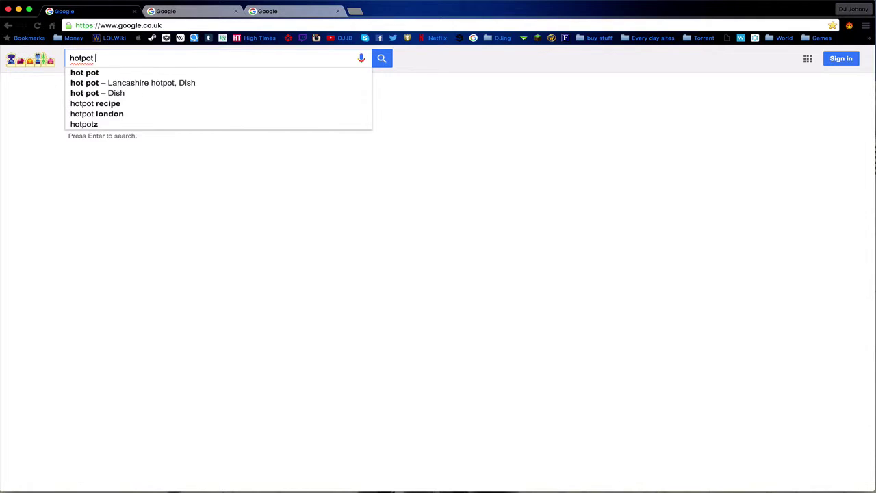
{"action": "key", "text": "BackSpace"}
{"action": "key", "text": "BackSpace"}
{"action": "key", "text": "BackSpace"}
{"action": "type", "text": "sp"}
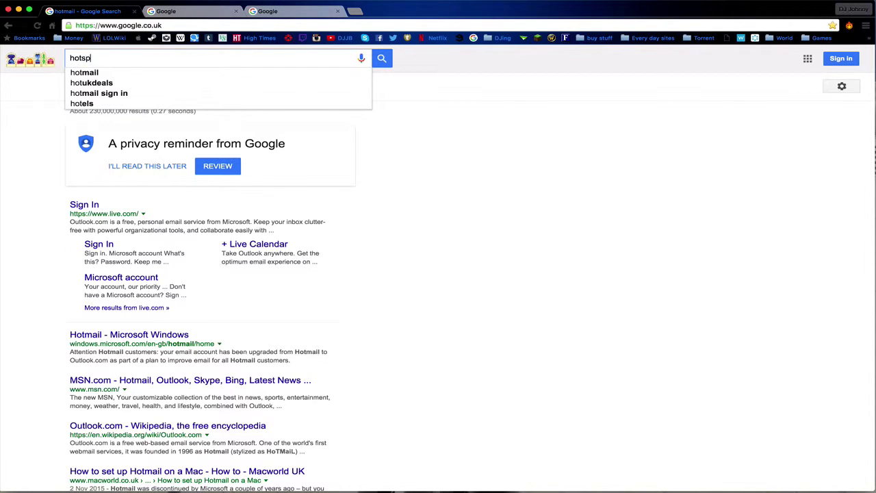
{"action": "type", "text": "ot shield"}
{"action": "key", "text": "Return"}
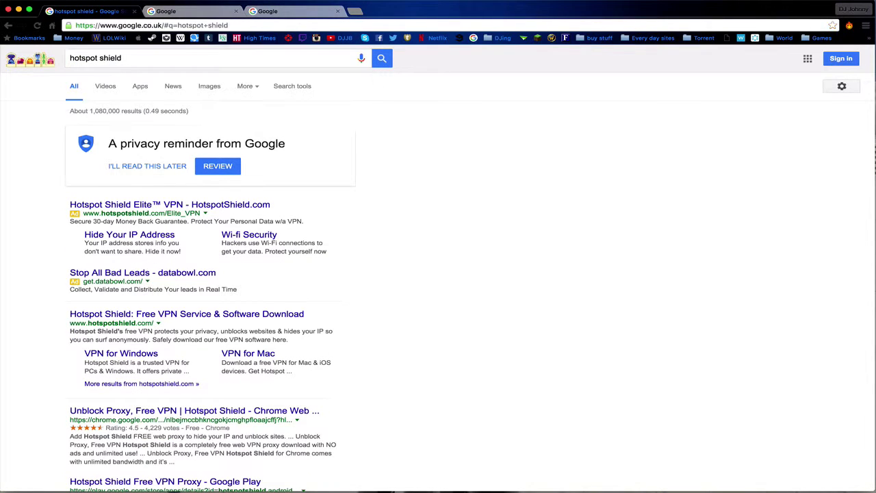
Open the Hotspot Shield Elite VPN site and scroll through its offer, including the $2.49 monthly price
{"action": "left_click", "coordinate": [225, 205]}
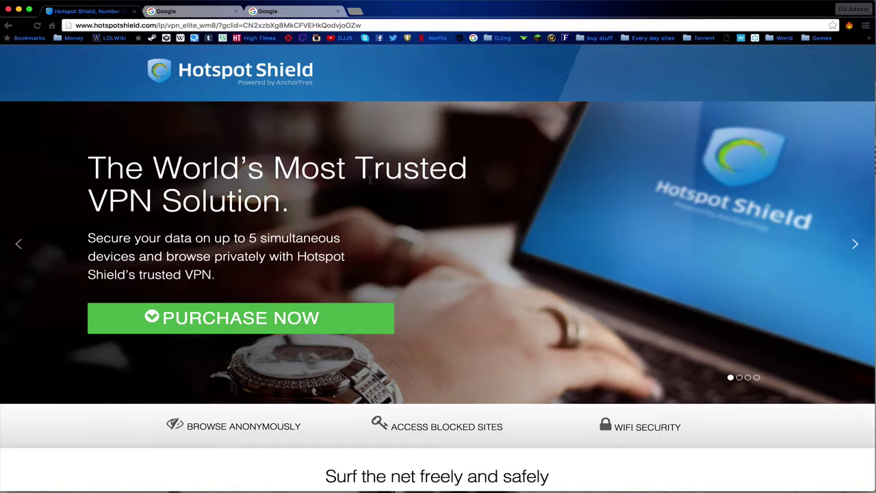
{"action": "scroll", "coordinate": [369, 179], "scroll_direction": "down", "scroll_amount": 5}
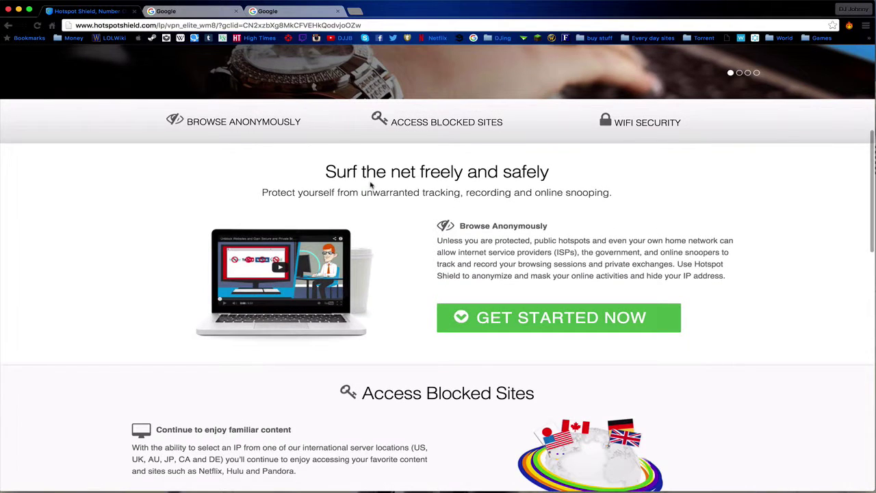
{"action": "scroll", "coordinate": [370, 191], "scroll_direction": "down", "scroll_amount": 3}
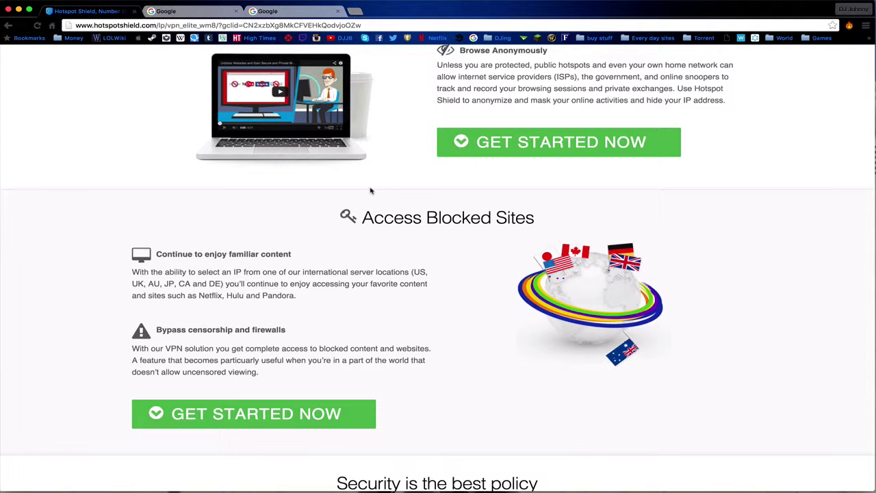
{"action": "scroll", "coordinate": [370, 191], "scroll_direction": "down", "scroll_amount": 3}
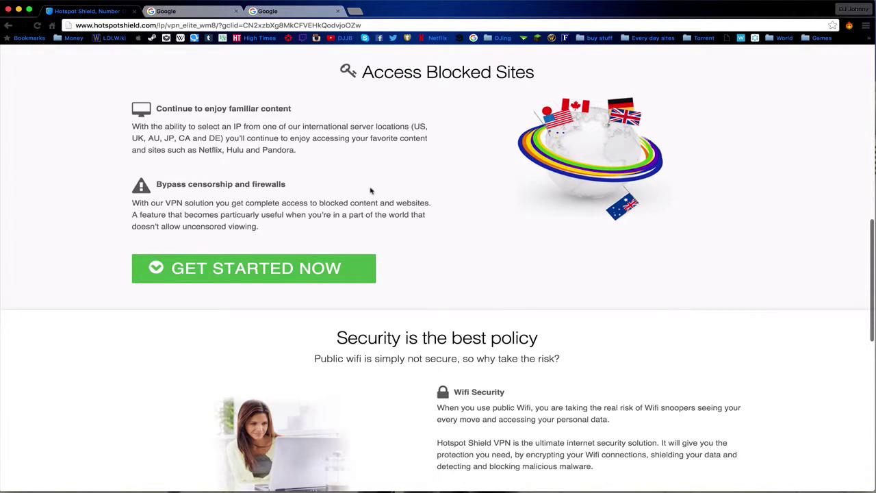
{"action": "scroll", "coordinate": [370, 190], "scroll_direction": "down", "scroll_amount": 3}
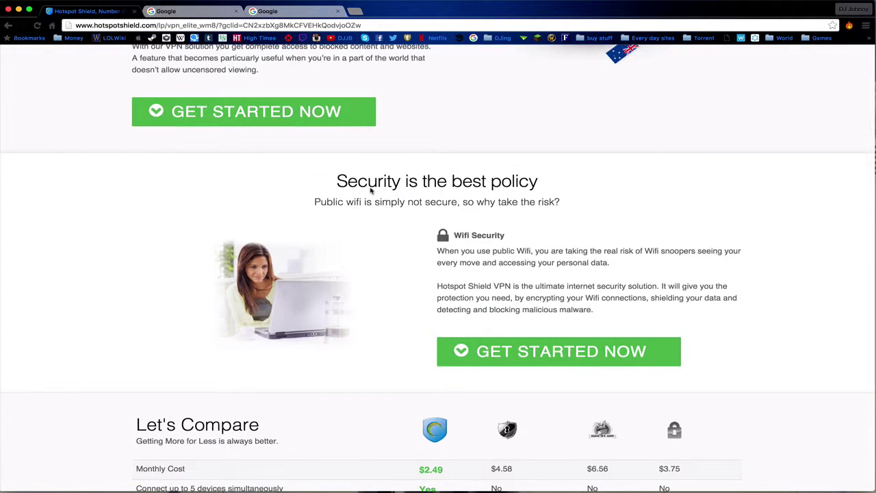
{"action": "scroll", "coordinate": [370, 191], "scroll_direction": "up", "scroll_amount": 2}
{"action": "scroll", "coordinate": [370, 191], "scroll_direction": "down", "scroll_amount": 4}
{"action": "scroll", "coordinate": [370, 191], "scroll_direction": "up", "scroll_amount": 8}
{"action": "scroll", "coordinate": [370, 191], "scroll_direction": "up", "scroll_amount": 6}
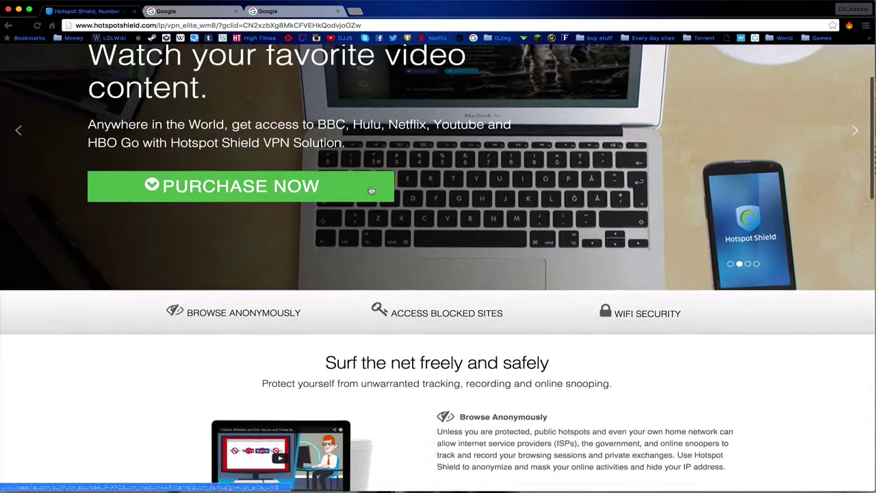
{"action": "scroll", "coordinate": [370, 191], "scroll_direction": "down", "scroll_amount": 1}
{"action": "scroll", "coordinate": [371, 191], "scroll_direction": "down", "scroll_amount": 15}
{"action": "scroll", "coordinate": [374, 245], "scroll_direction": "up", "scroll_amount": 3}
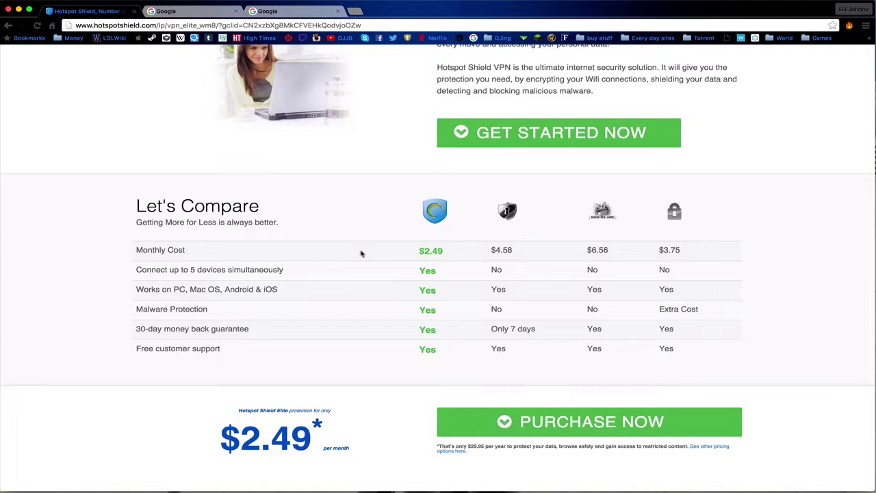
{"action": "scroll", "coordinate": [360, 255], "scroll_direction": "up", "scroll_amount": 5}
{"action": "scroll", "coordinate": [361, 255], "scroll_direction": "up", "scroll_amount": 1}
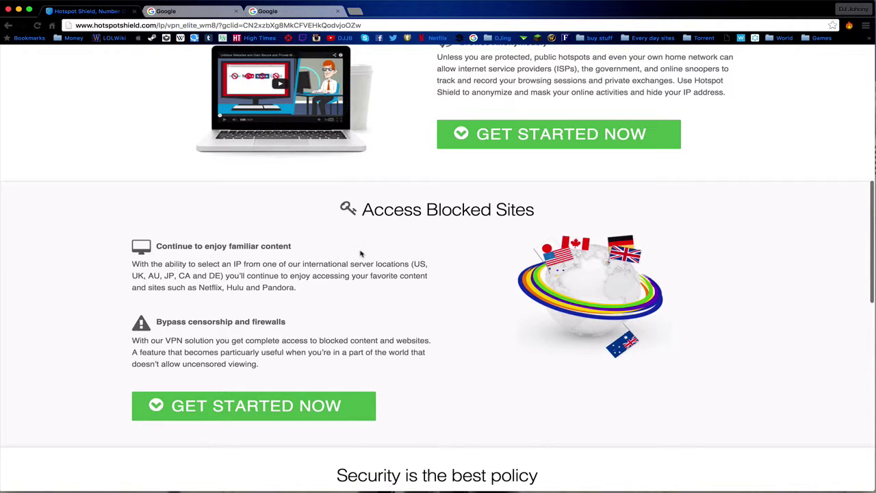
{"action": "scroll", "coordinate": [360, 255], "scroll_direction": "up", "scroll_amount": 3}
{"action": "scroll", "coordinate": [361, 253], "scroll_direction": "up", "scroll_amount": 5}
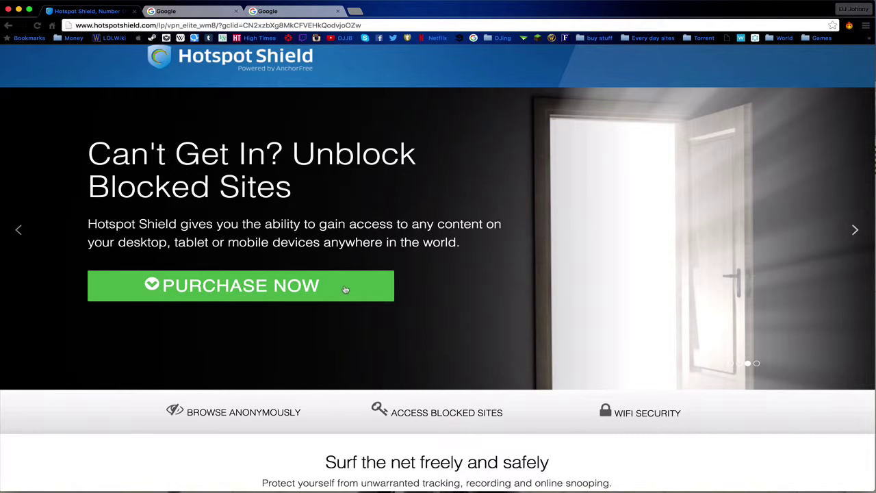
Advance the top banner slideshow three slides to the video slide
{"action": "left_click", "coordinate": [858, 237]}
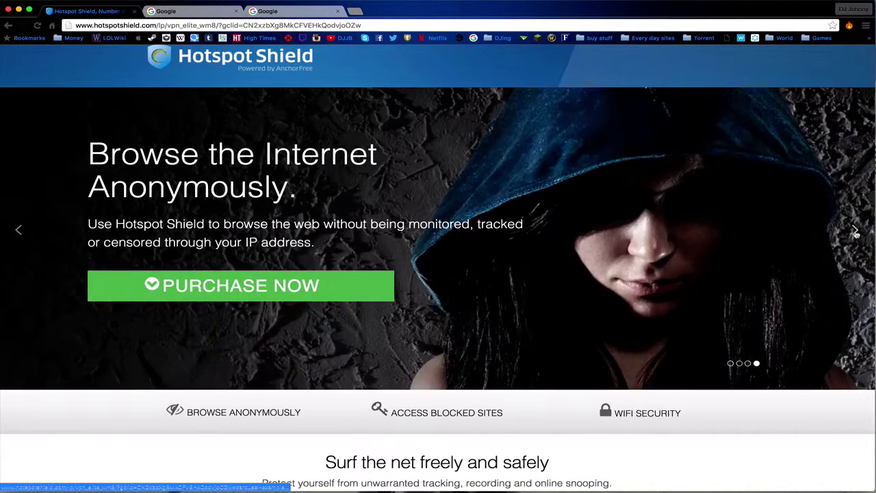
{"action": "left_click", "coordinate": [855, 232]}
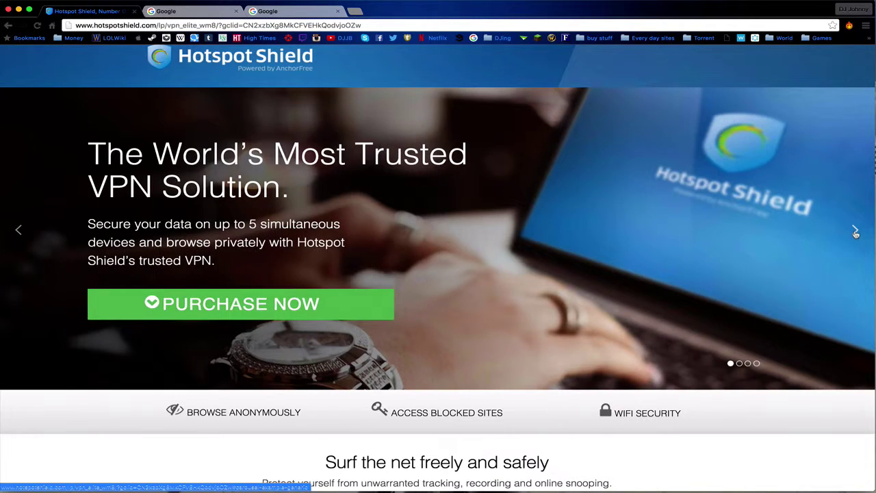
{"action": "left_click", "coordinate": [856, 233]}
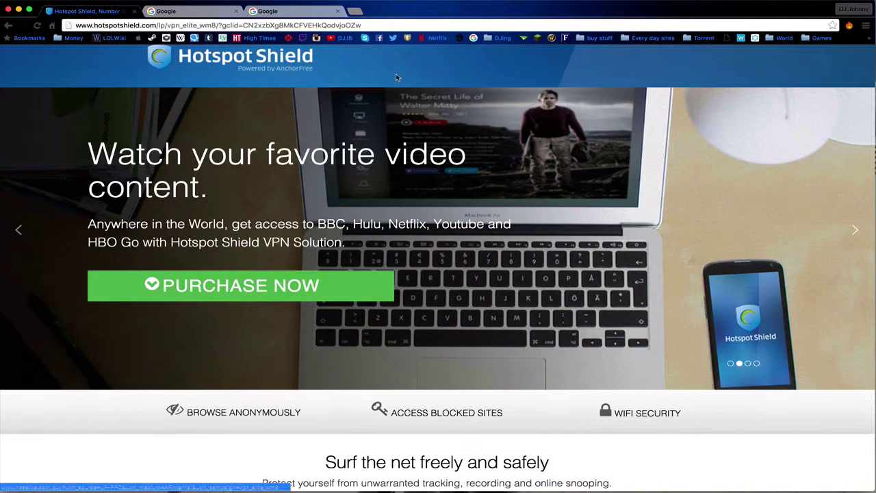
On the Google tab, search 'hotspot shield download mac' using the autocomplete suggestion
{"action": "left_click", "coordinate": [176, 13]}
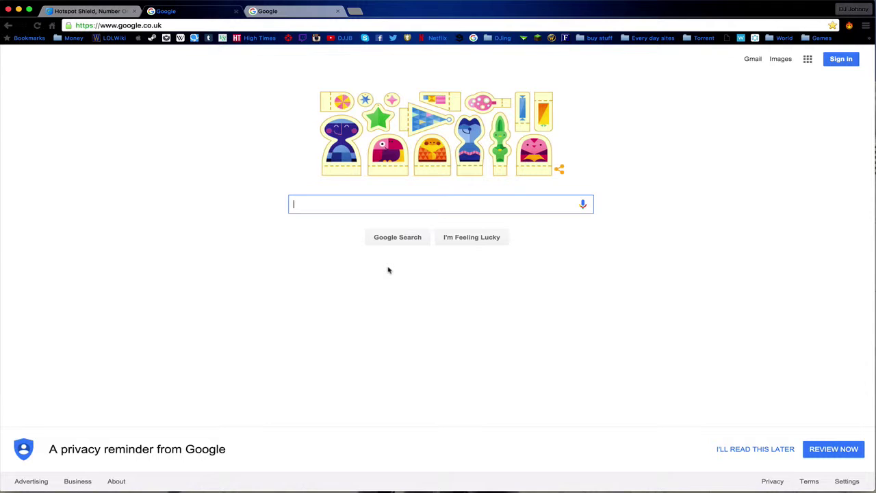
{"action": "type", "text": "h"}
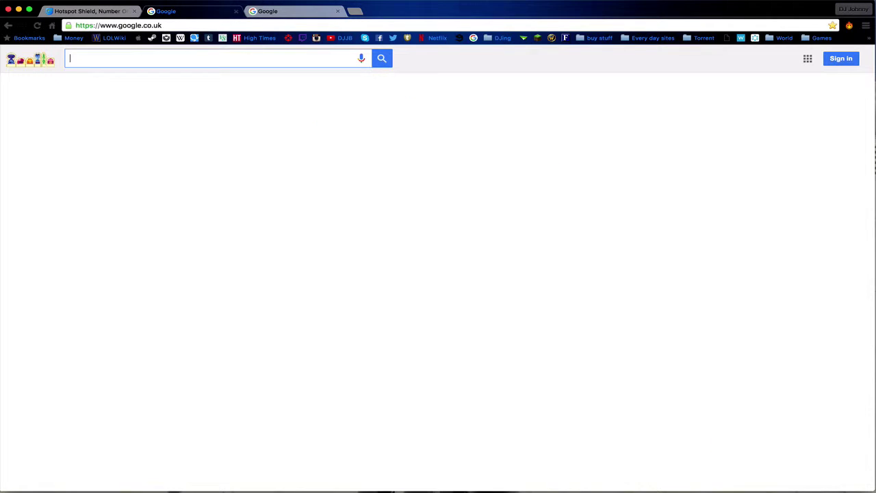
{"action": "type", "text": "otspot "}
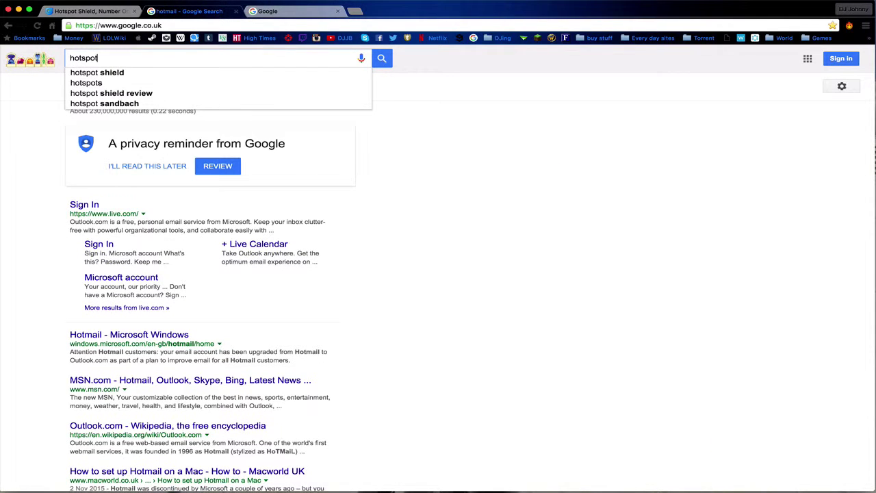
{"action": "type", "text": "shield"}
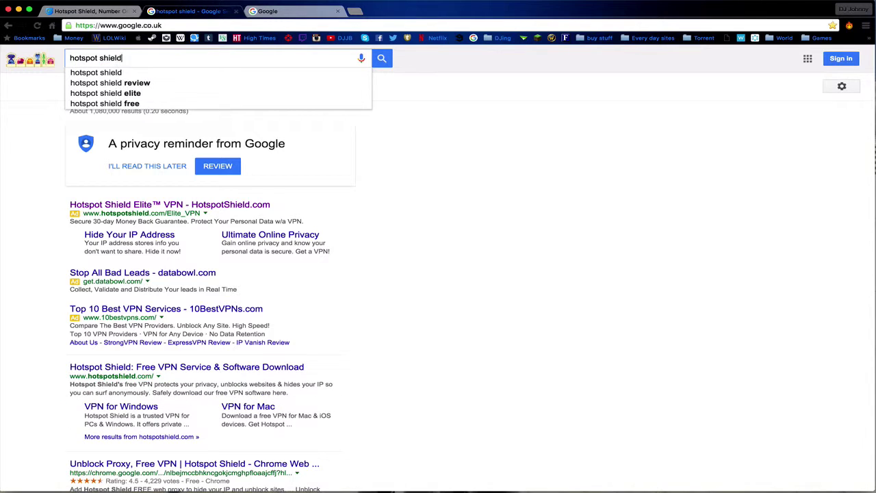
{"action": "type", "text": " downloa"}
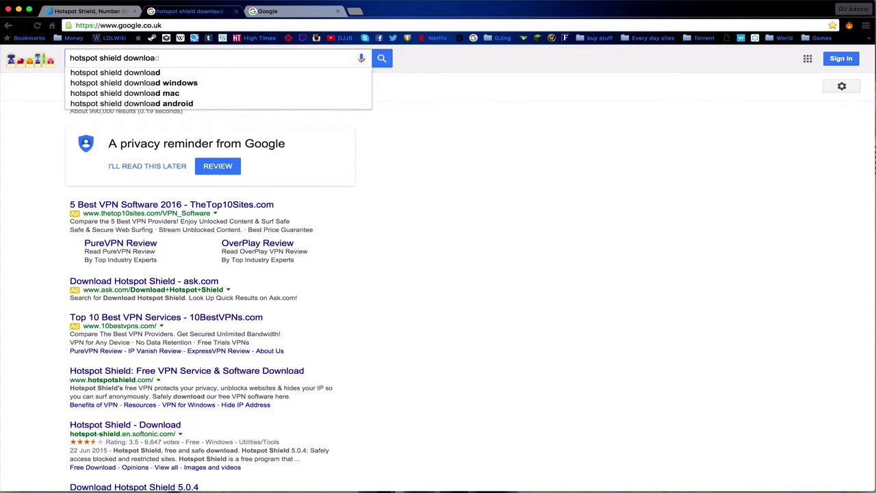
{"action": "left_click", "coordinate": [194, 93]}
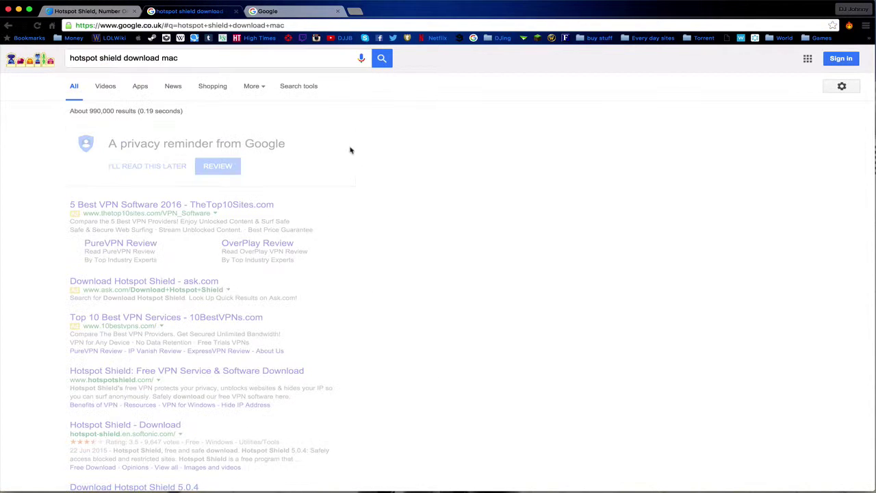
{"action": "scroll", "coordinate": [164, 205], "scroll_direction": "down", "scroll_amount": 3}
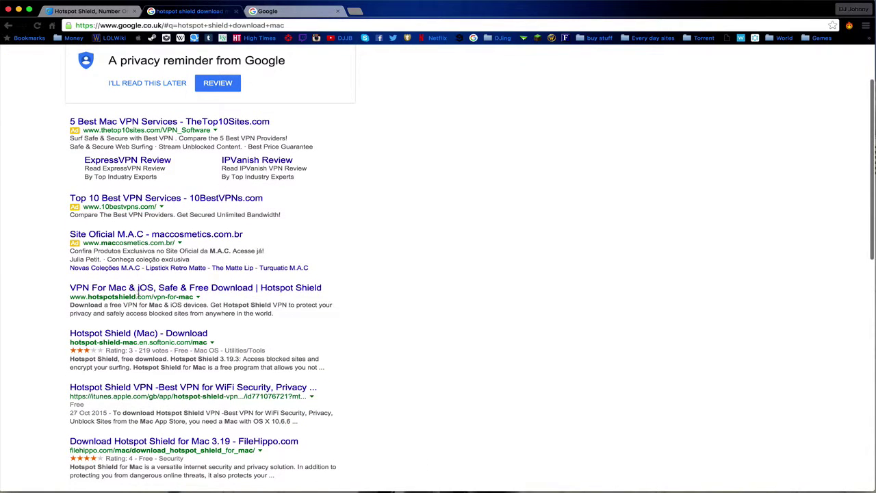
Open and skim the Hotspot Shield VPN For Mac & iOS page, then close its tab
{"action": "left_click", "coordinate": [142, 292]}
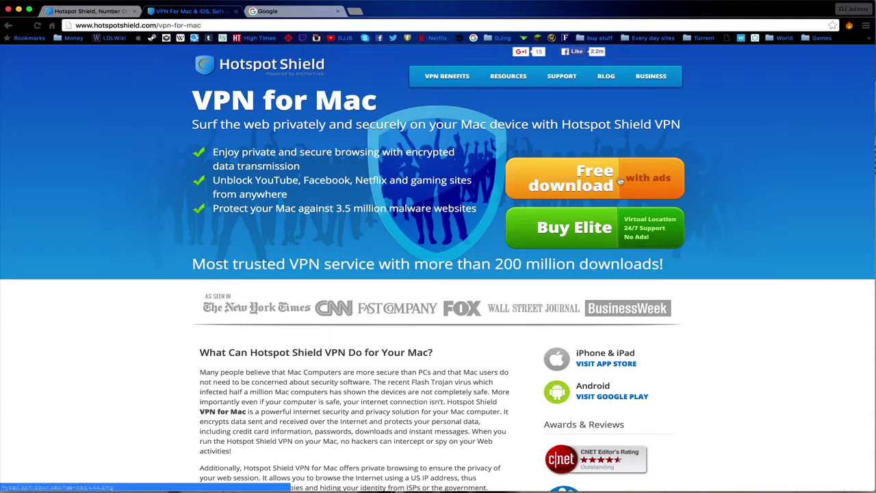
{"action": "scroll", "coordinate": [297, 120], "scroll_direction": "down", "scroll_amount": 4}
{"action": "scroll", "coordinate": [297, 121], "scroll_direction": "down", "scroll_amount": 3}
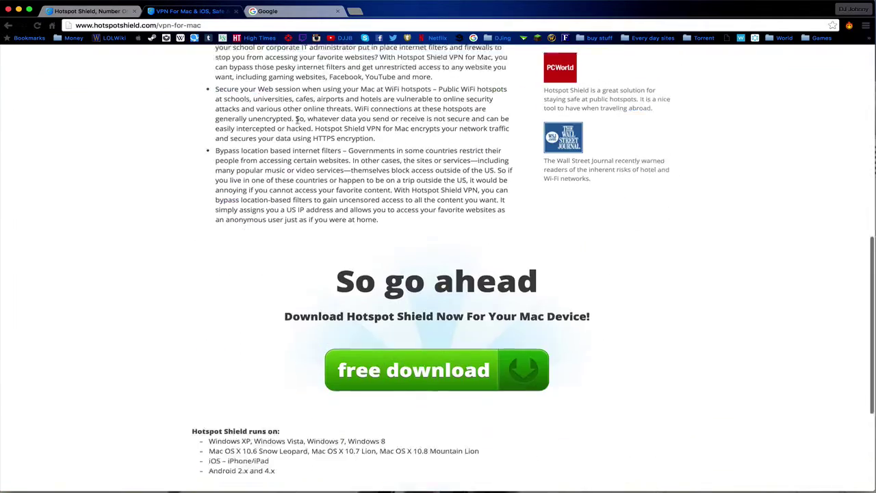
{"action": "scroll", "coordinate": [297, 120], "scroll_direction": "up", "scroll_amount": 1}
{"action": "scroll", "coordinate": [297, 120], "scroll_direction": "down", "scroll_amount": 3}
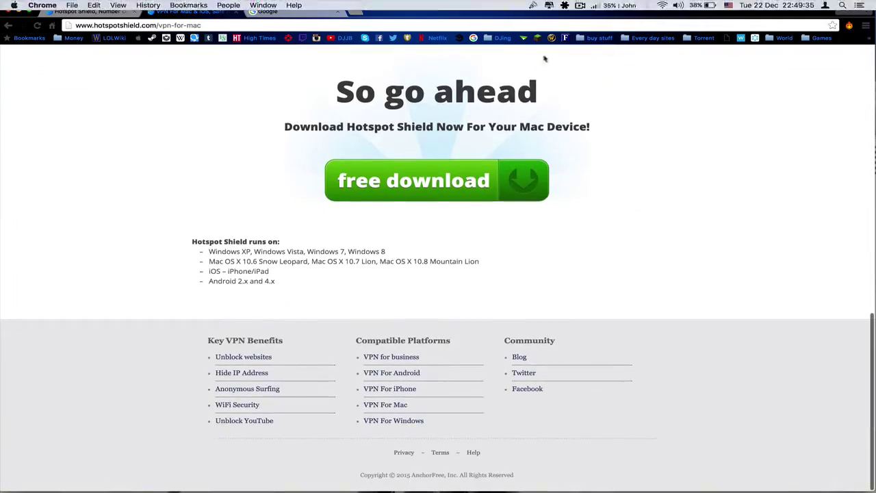
{"action": "scroll", "coordinate": [481, 158], "scroll_direction": "up", "scroll_amount": 10}
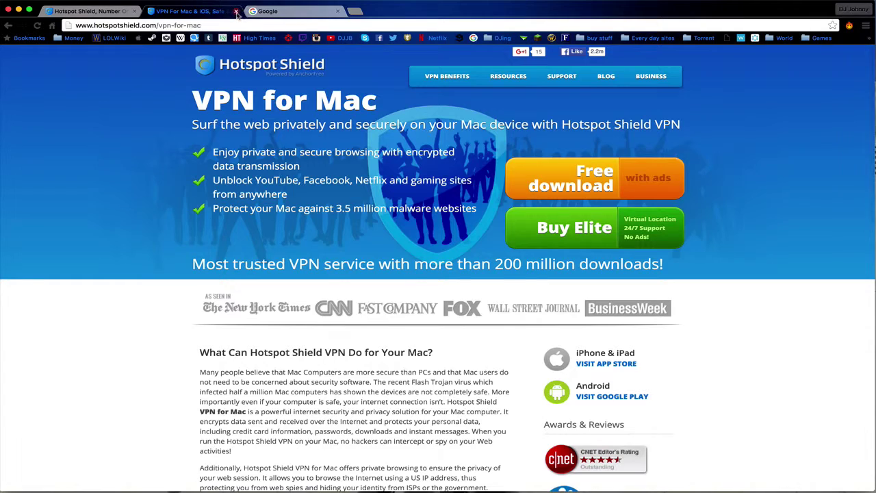
{"action": "left_click", "coordinate": [235, 11]}
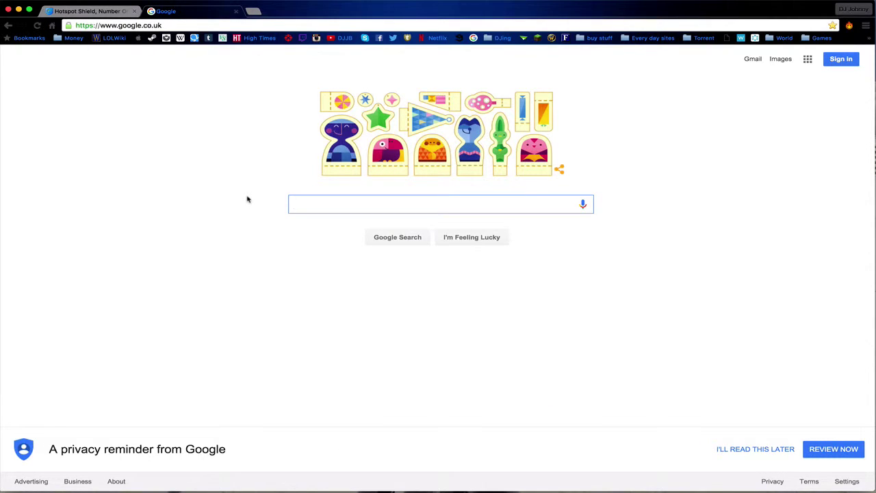
Hide Chrome, launch Hotspot Shield connected via USA, and move its window to the lower right
{"action": "key", "text": "super+h"}
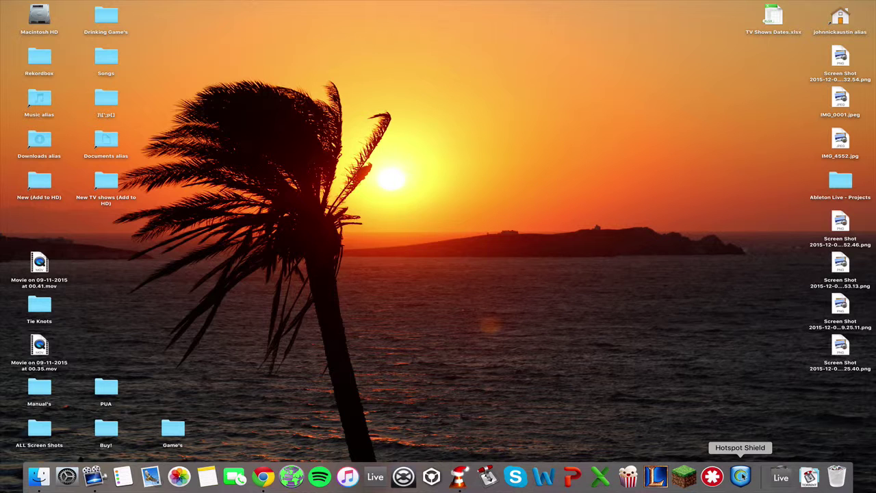
{"action": "left_click", "coordinate": [741, 477]}
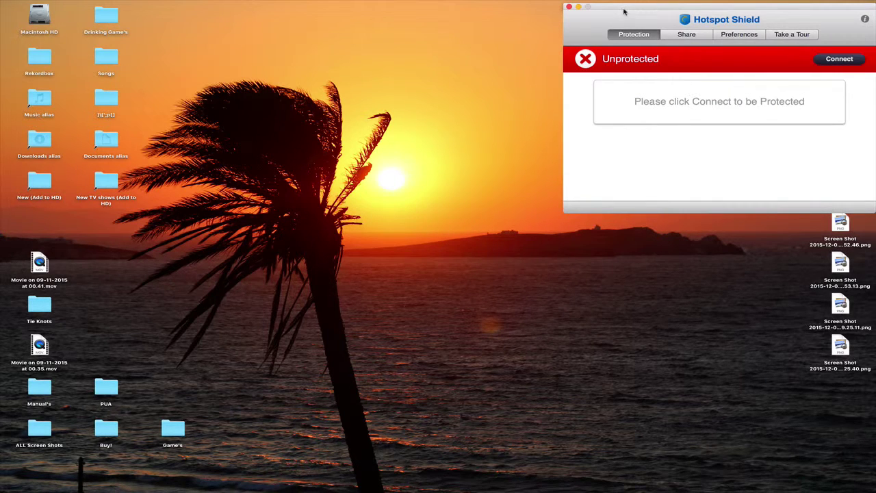
{"action": "left_click_drag", "start_coordinate": [623, 11], "coordinate": [315, 70]}
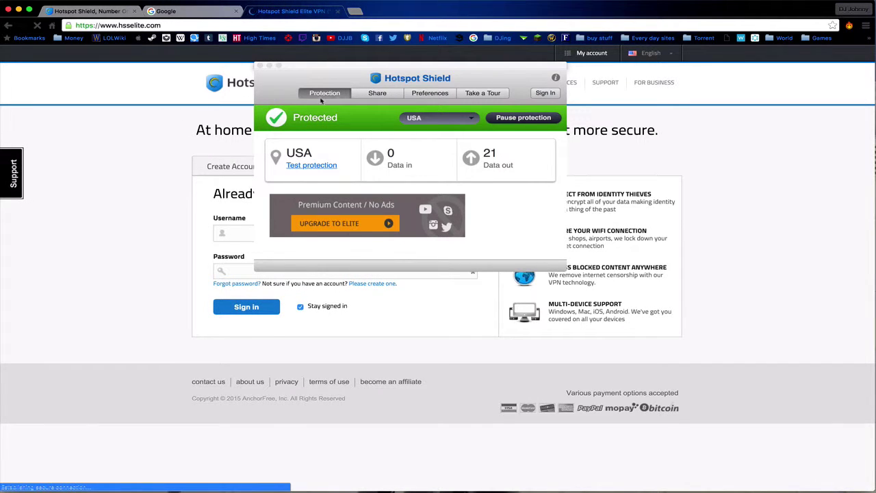
{"action": "mouse_move", "coordinate": [303, 64]}
{"action": "left_mouse_down"}
{"action": "mouse_move", "coordinate": [575, 248]}
{"action": "mouse_move", "coordinate": [567, 147]}
{"action": "left_mouse_up"}
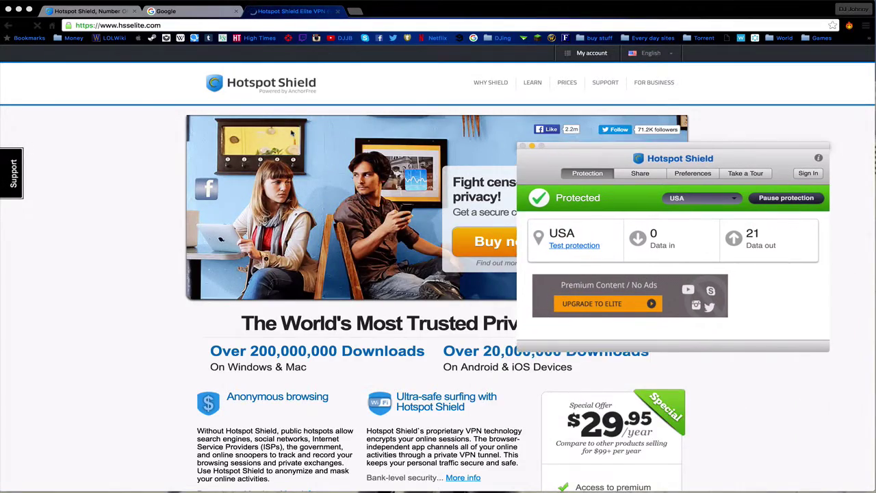
{"action": "scroll", "coordinate": [292, 133], "scroll_direction": "down", "scroll_amount": 15}
{"action": "scroll", "coordinate": [307, 72], "scroll_direction": "up", "scroll_amount": 15}
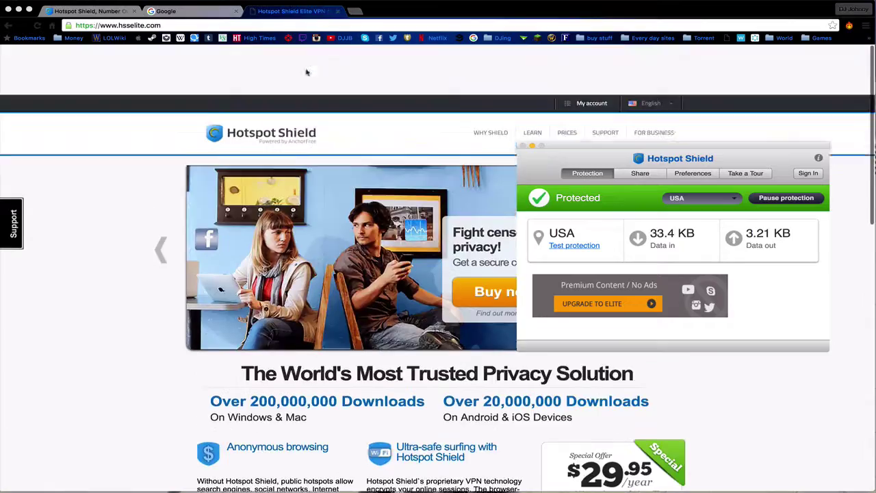
Close the Elite page and reopen the server country list, keeping USA selected
{"action": "key", "text": "super+w"}
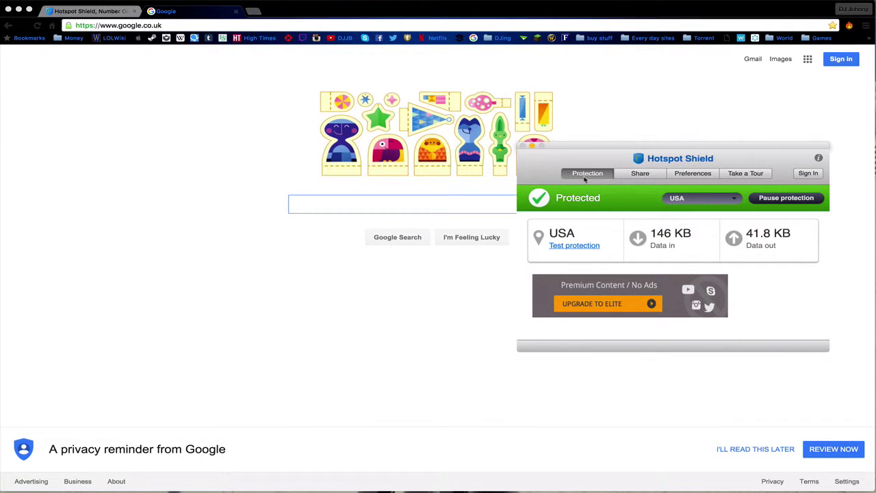
{"action": "left_click", "coordinate": [730, 199]}
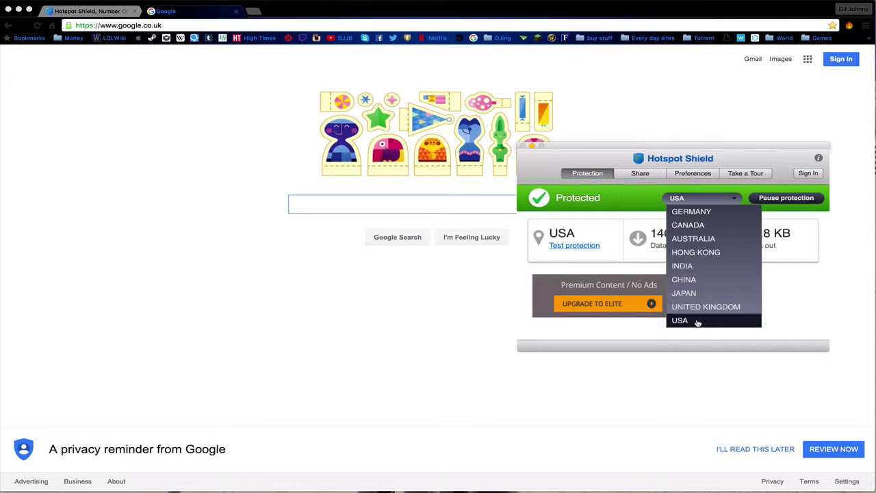
{"action": "left_click", "coordinate": [735, 198]}
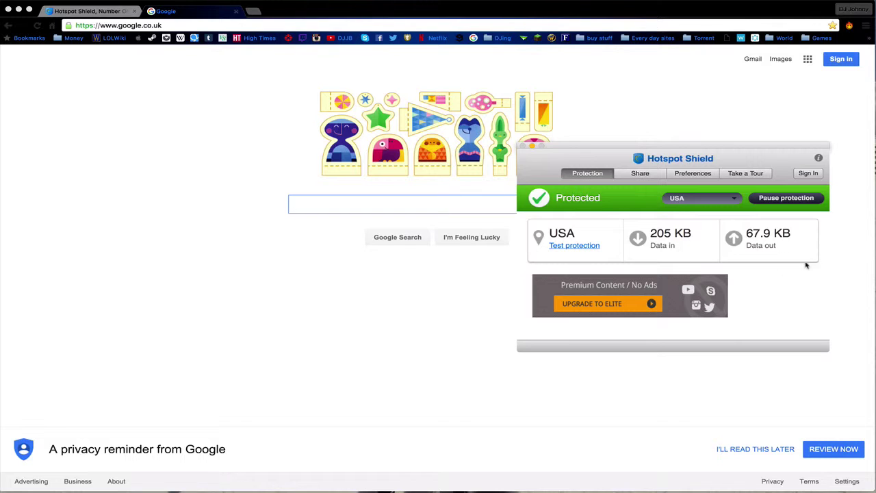
Run the protection test, confirm findipinfo shows San Jose, United States, then return to Google
{"action": "left_click", "coordinate": [580, 248]}
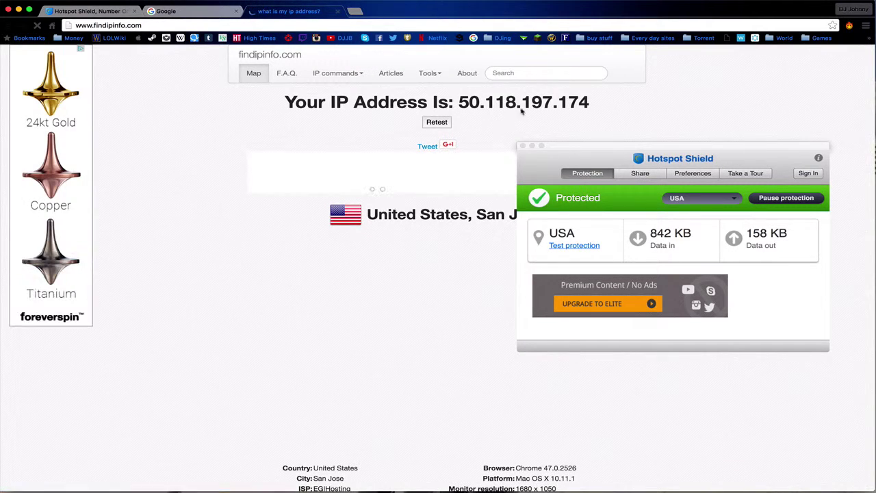
{"action": "left_click", "coordinate": [530, 146]}
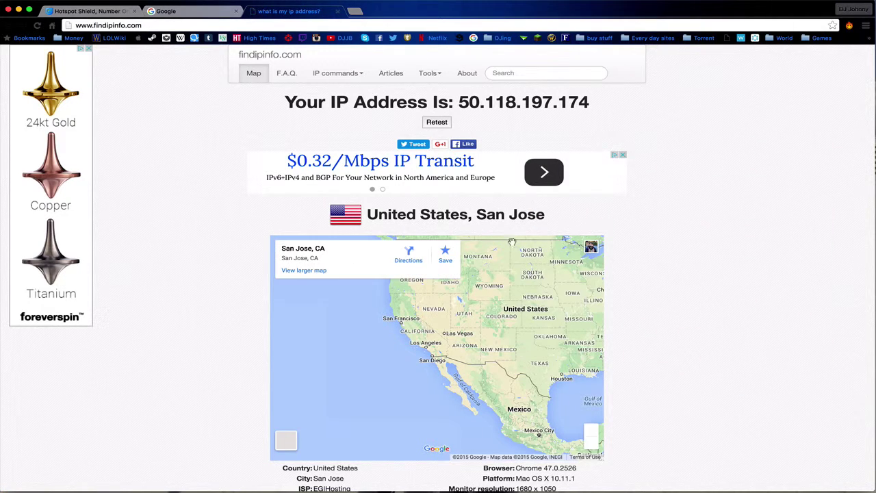
{"action": "scroll", "coordinate": [209, 155], "scroll_direction": "down", "scroll_amount": 1}
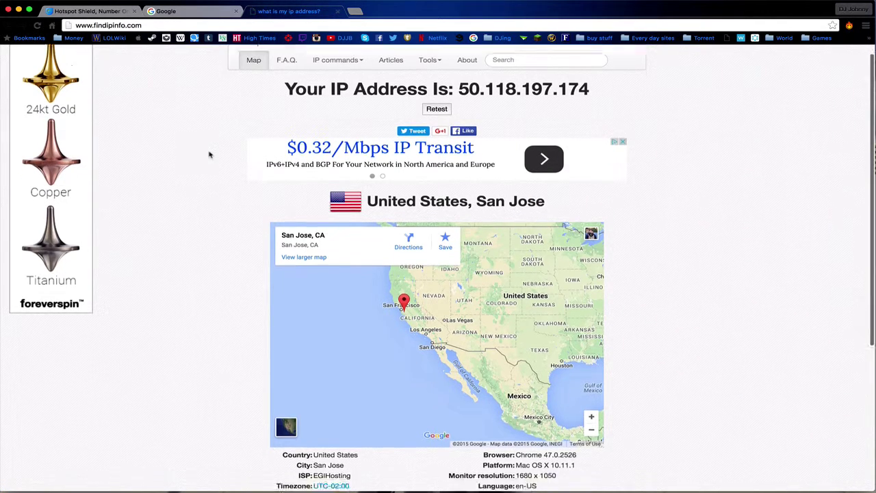
{"action": "scroll", "coordinate": [209, 154], "scroll_direction": "down", "scroll_amount": 2}
{"action": "scroll", "coordinate": [210, 155], "scroll_direction": "down", "scroll_amount": 3}
{"action": "scroll", "coordinate": [209, 154], "scroll_direction": "down", "scroll_amount": 1}
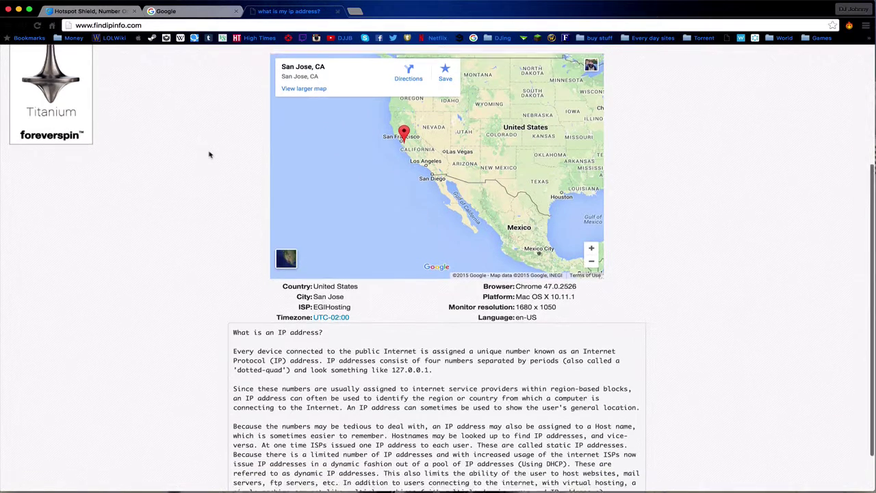
{"action": "scroll", "coordinate": [209, 155], "scroll_direction": "down", "scroll_amount": 2}
{"action": "scroll", "coordinate": [209, 154], "scroll_direction": "up", "scroll_amount": 5}
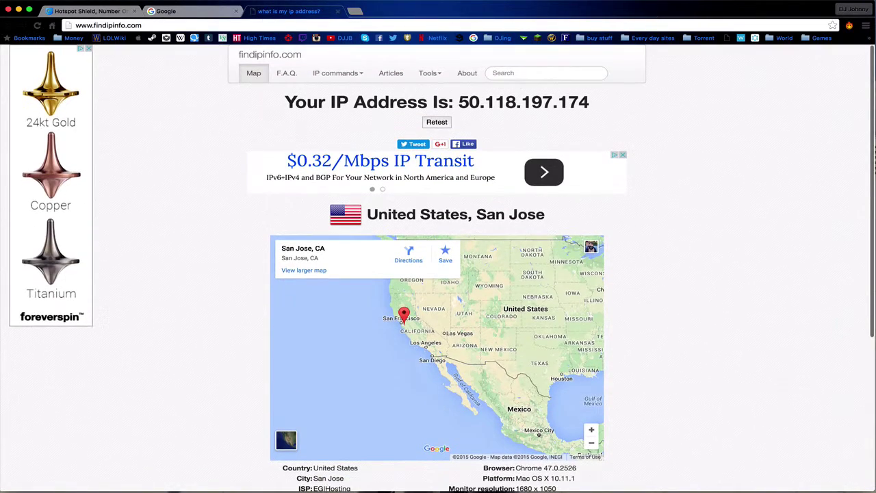
{"action": "left_click", "coordinate": [473, 37]}
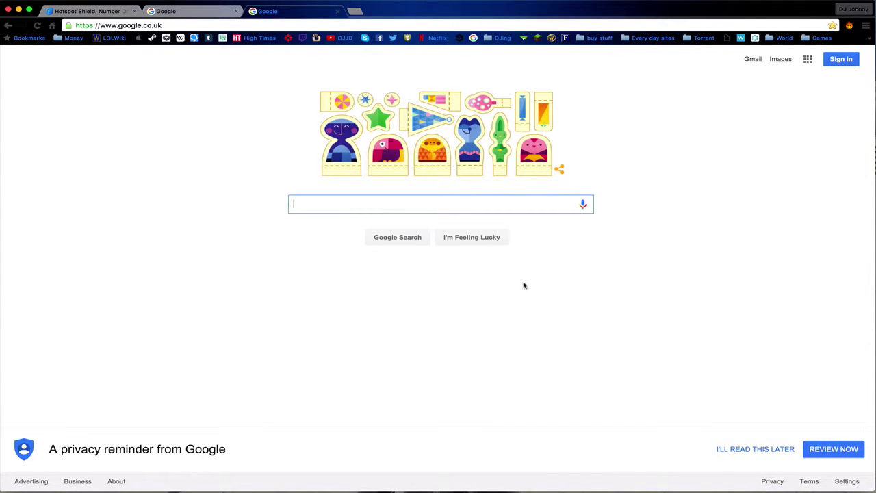
Search 'mpas', switch to the Maps results, then close the Maps tab
{"action": "type", "text": "mpas"}
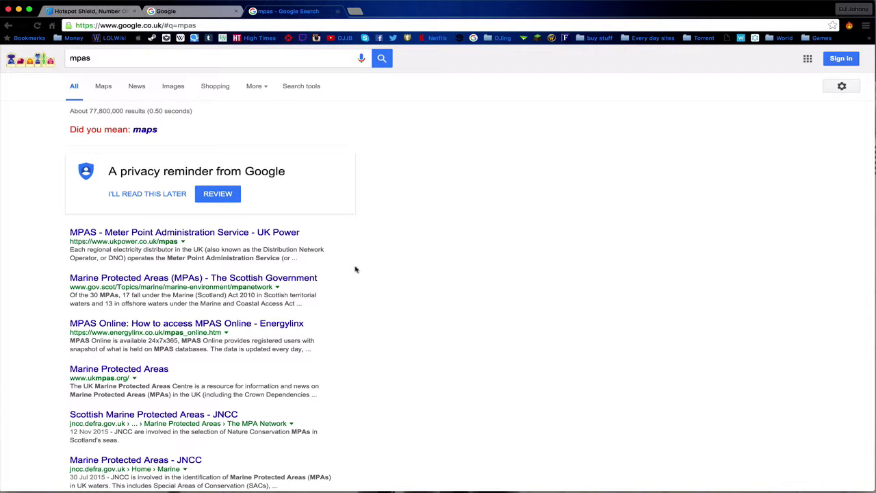
{"action": "left_click", "coordinate": [102, 88]}
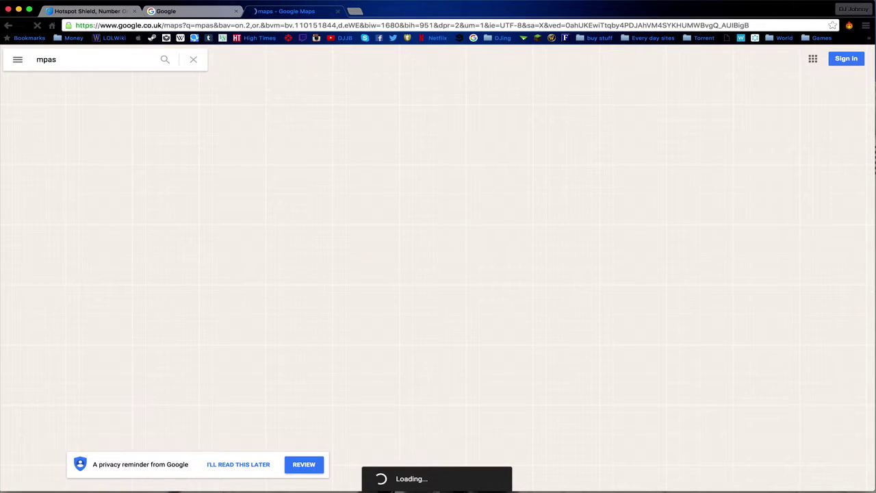
{"action": "left_click", "coordinate": [338, 11]}
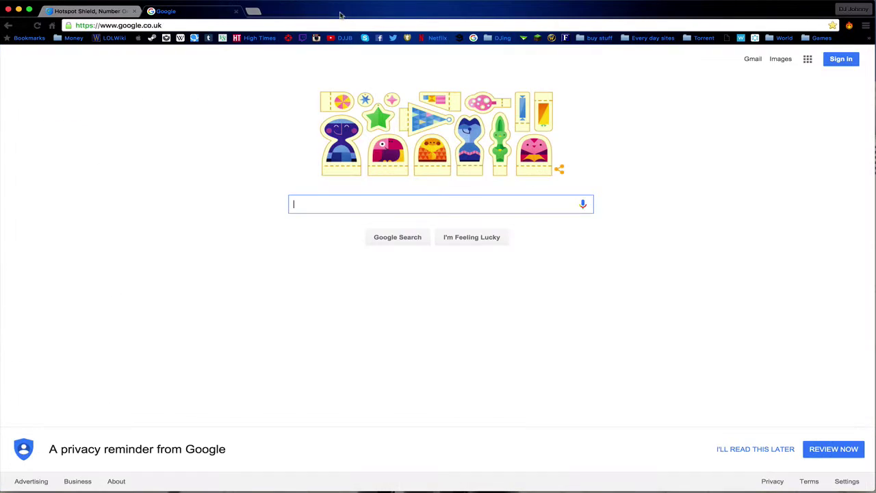
Pause protection from the menu-bar panel so it reads Unprotected, then confirm quitting Hotspot Shield
{"action": "left_click", "coordinate": [518, 6]}
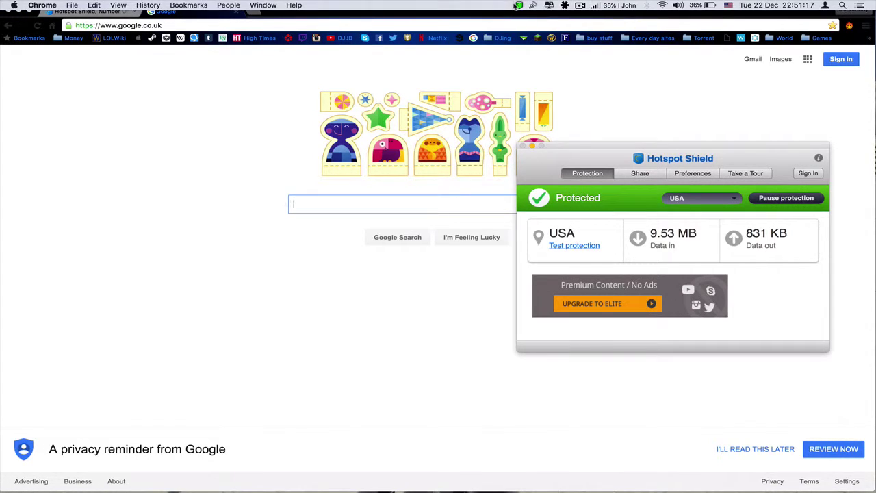
{"action": "left_click", "coordinate": [774, 199]}
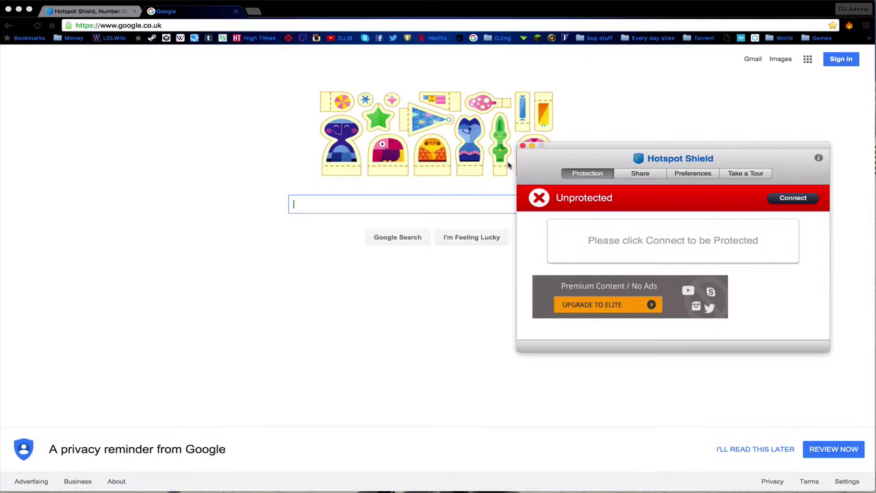
{"action": "left_click", "coordinate": [523, 145]}
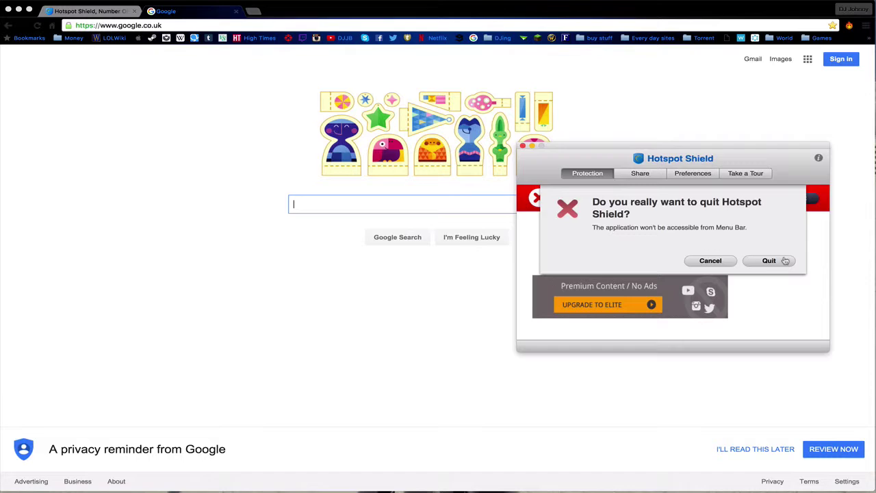
{"action": "left_click", "coordinate": [777, 260]}
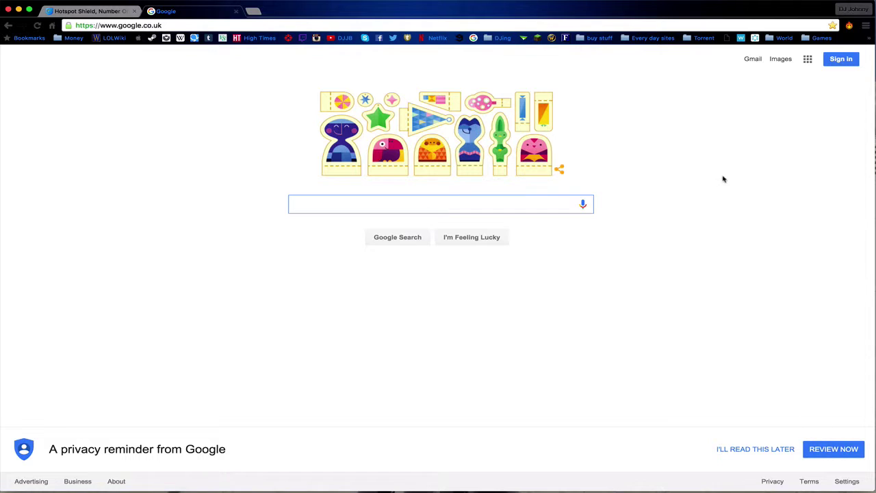
{"action": "mouse_move", "coordinate": [534, 2]}
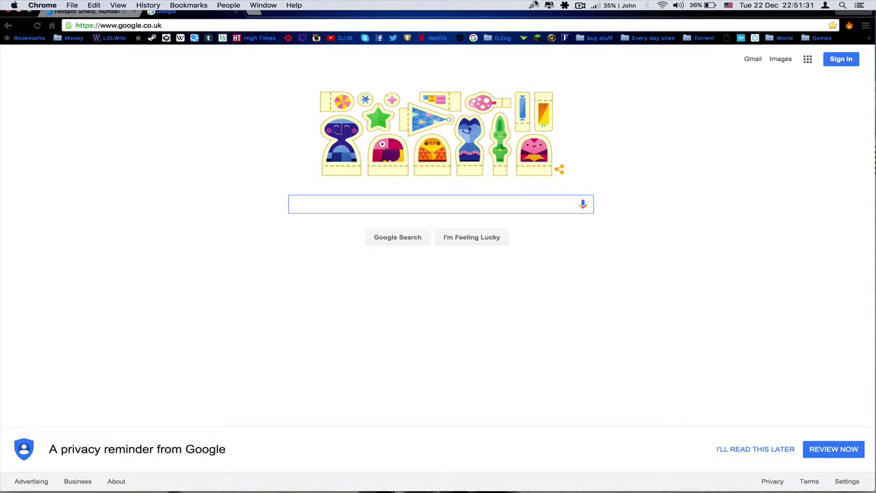
{"action": "left_click", "coordinate": [580, 5]}
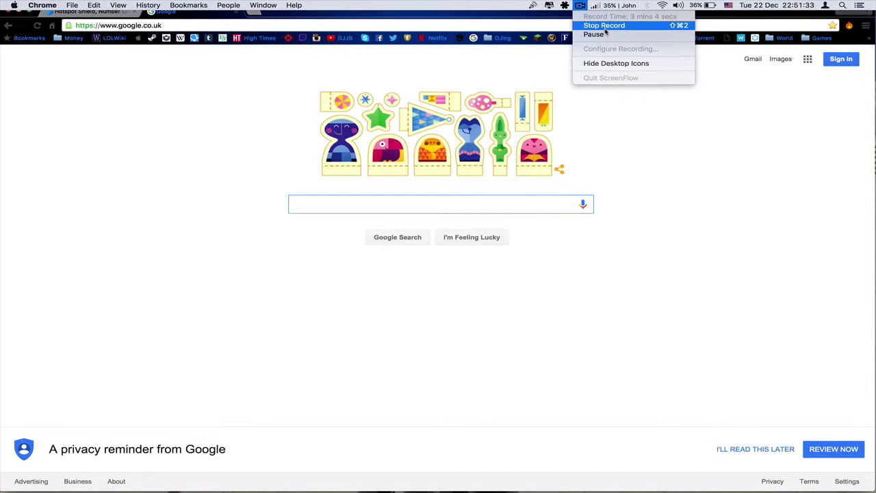